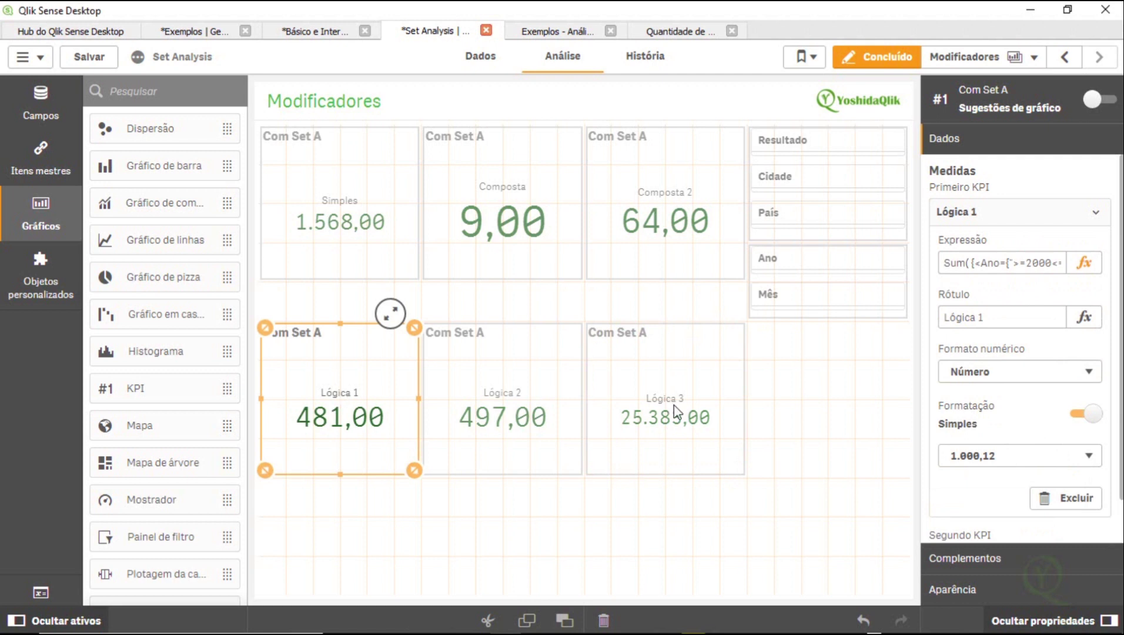
Duplicate the Lógica 3 KPI into the empty row below Lógica 1 and narrow the copy to less than half the sheet width.
left_click(676, 411)
left_click(401, 501)
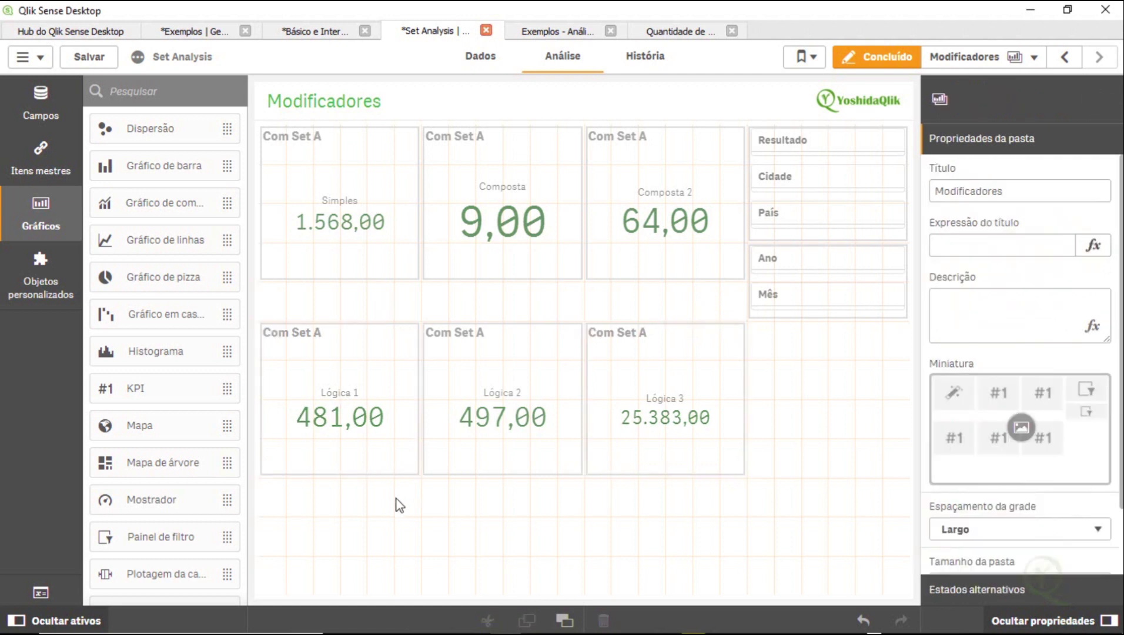
key("ctrl+v")
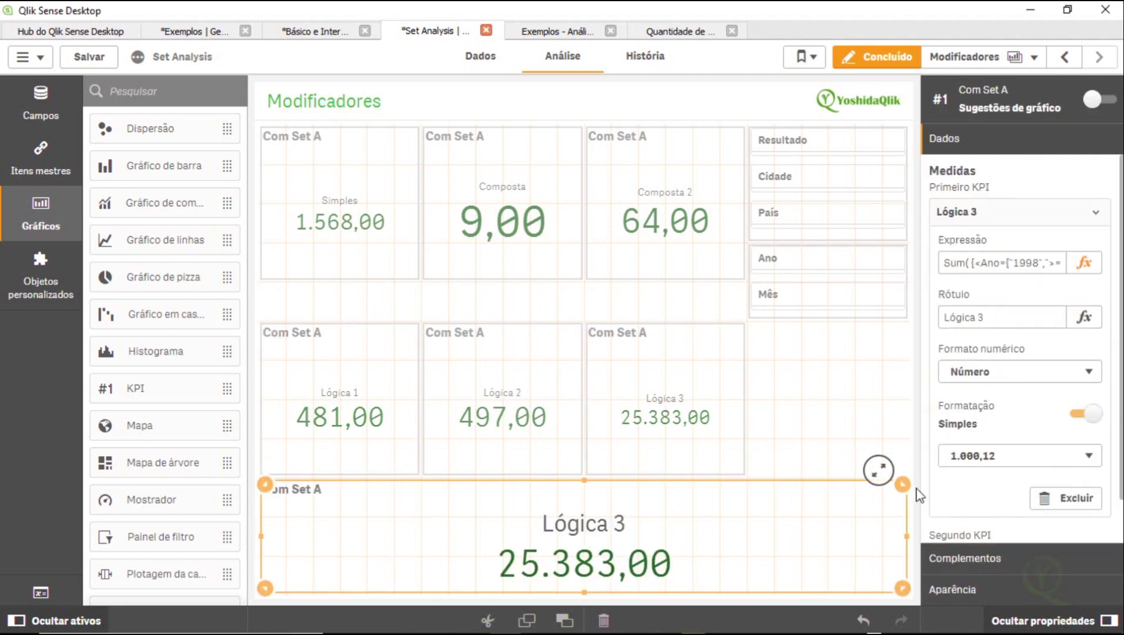
left_click_drag(903, 490, 497, 506)
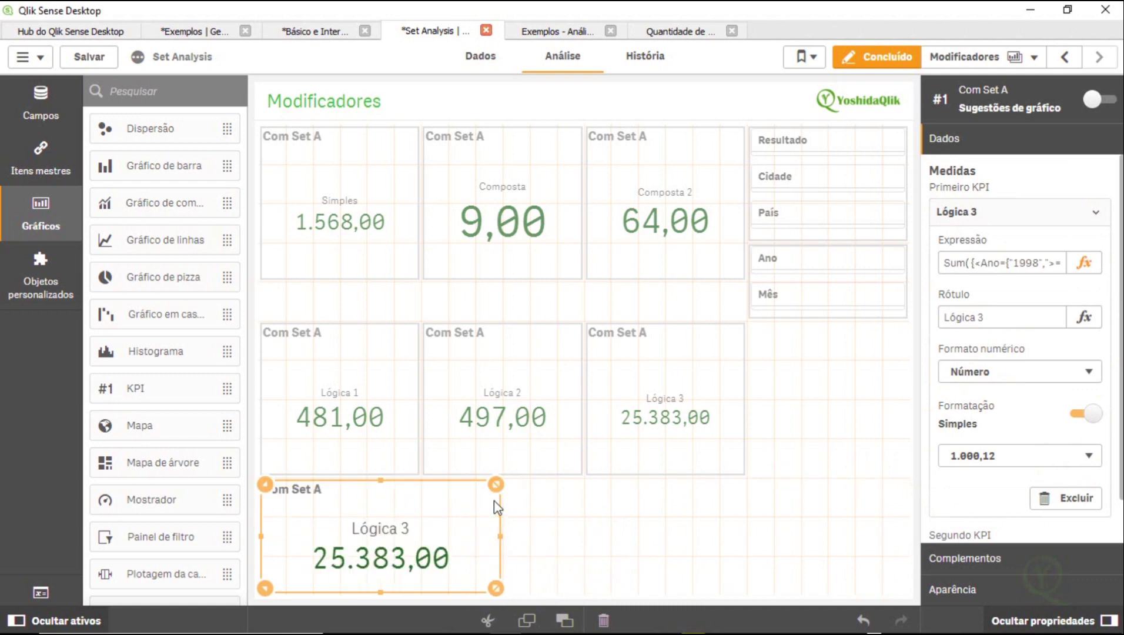
Change the Ano modifier in the copied KPI's expression to the exclusion operator -= and apply it.
left_click(1085, 263)
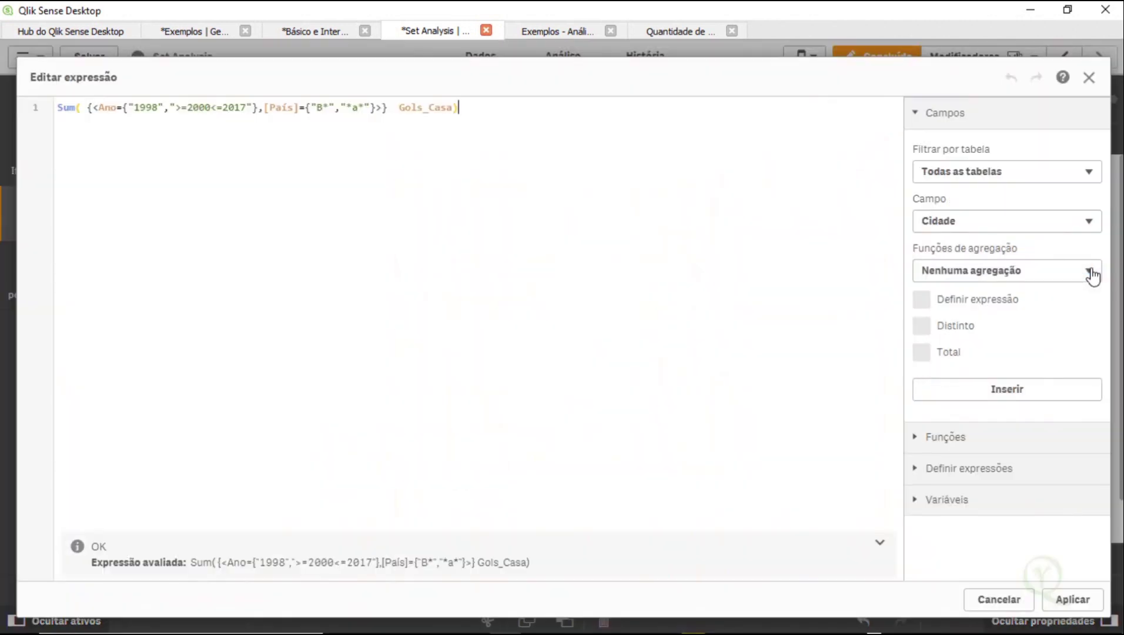
left_click(118, 107)
type("-")
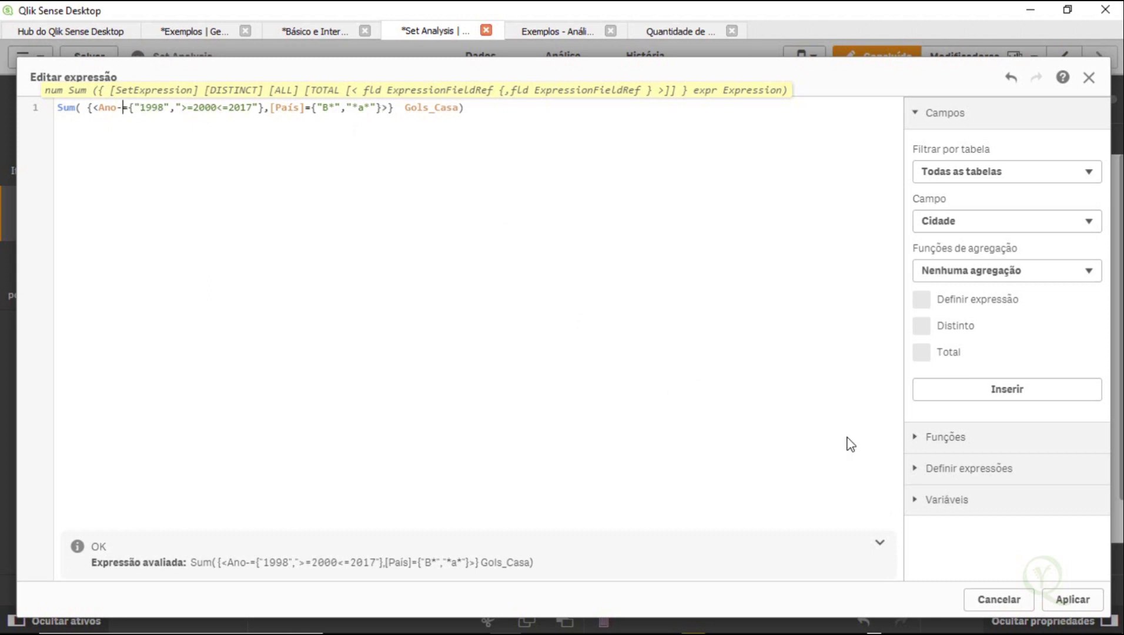
left_click(1072, 600)
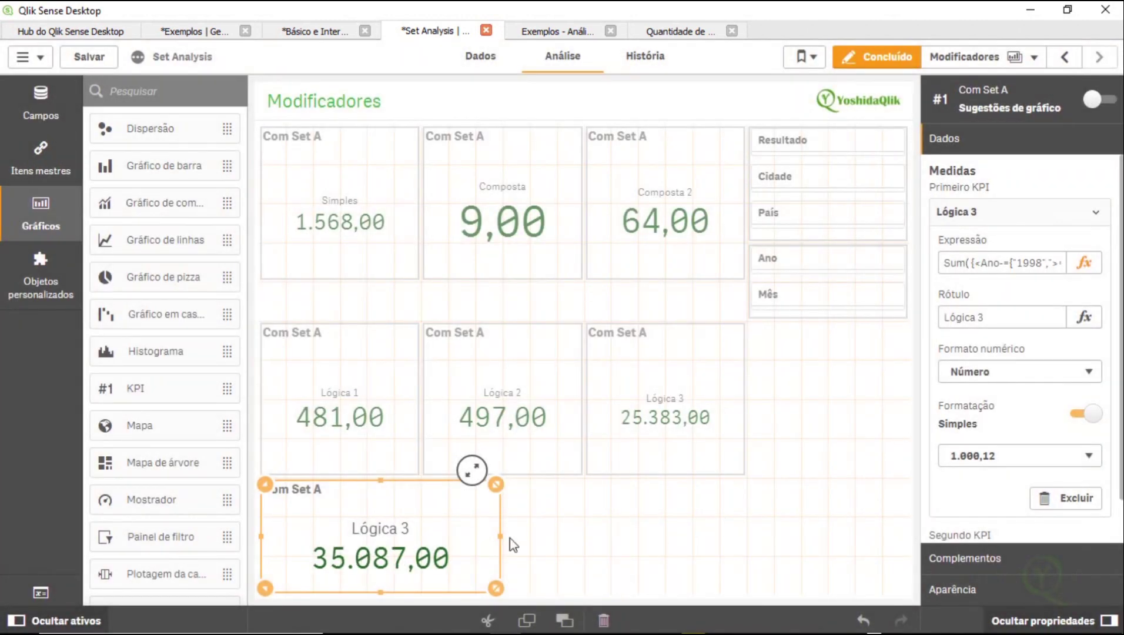
Label the copied KPI's measure "Exclusão 1".
left_click(1021, 317)
left_click_drag(1021, 317, 776, 336)
type("Exclusão 1")
key("Return")
left_click(591, 576)
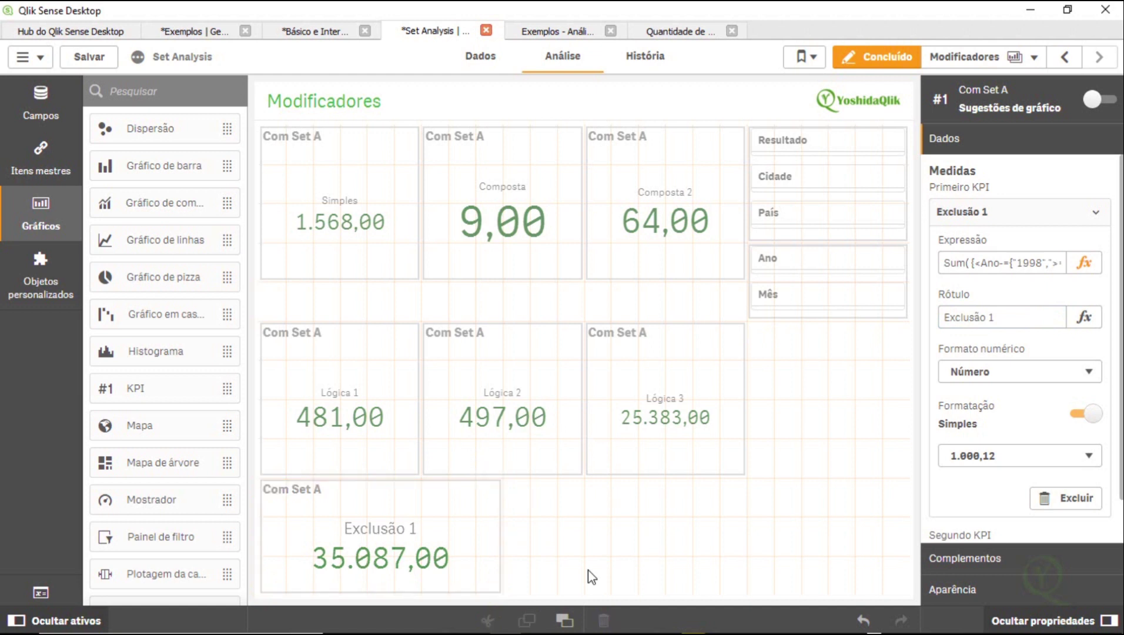
Duplicate the Exclusão 1 KPI beside the original and change the País modifier in the copy's expression to -=.
key("ctrl+v")
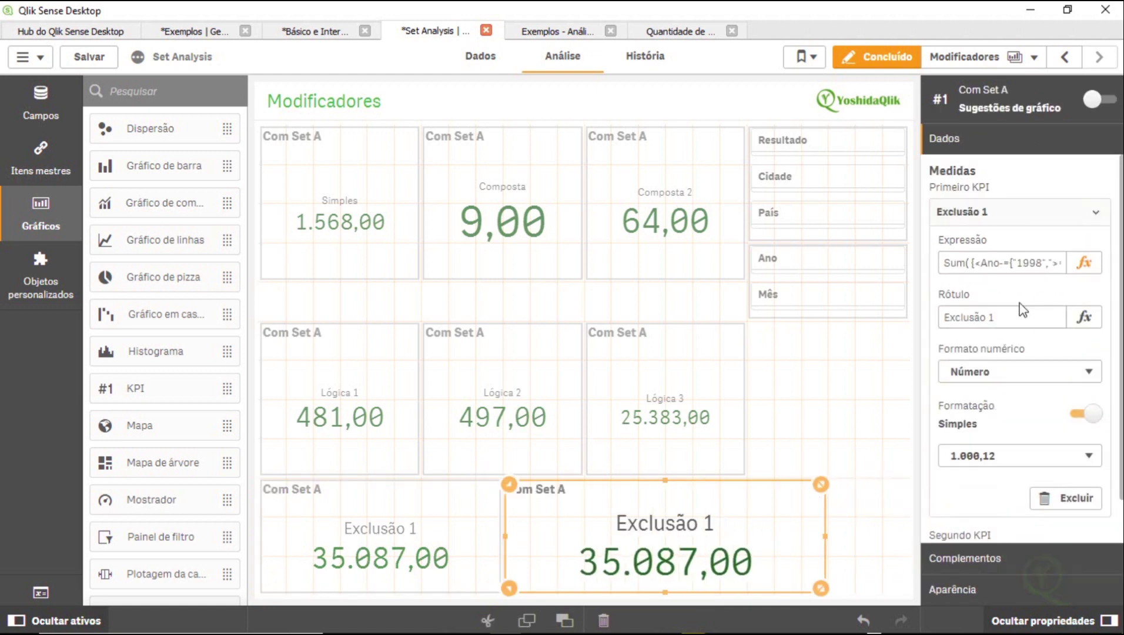
left_click(1084, 262)
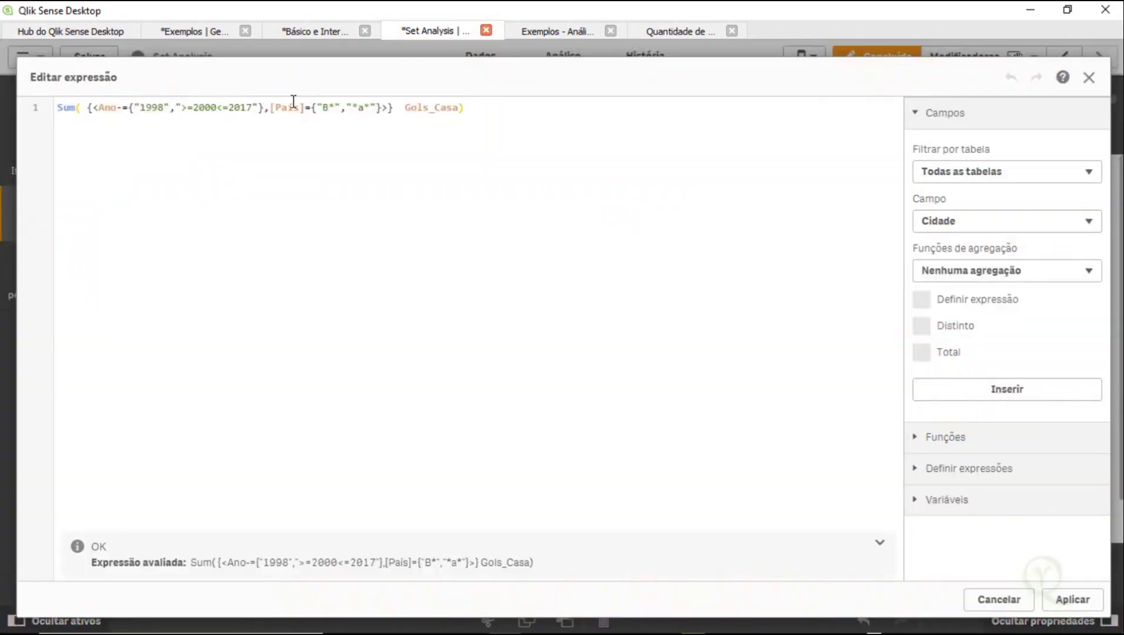
left_click(305, 110)
type("-")
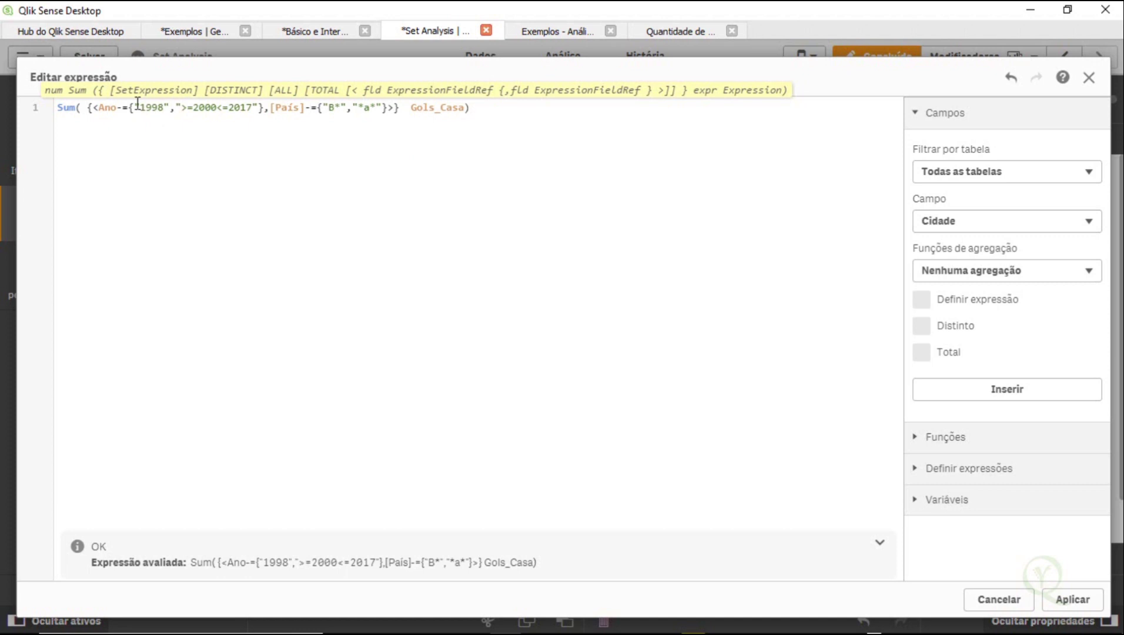
left_click_drag(148, 109, 207, 112)
left_click(181, 179)
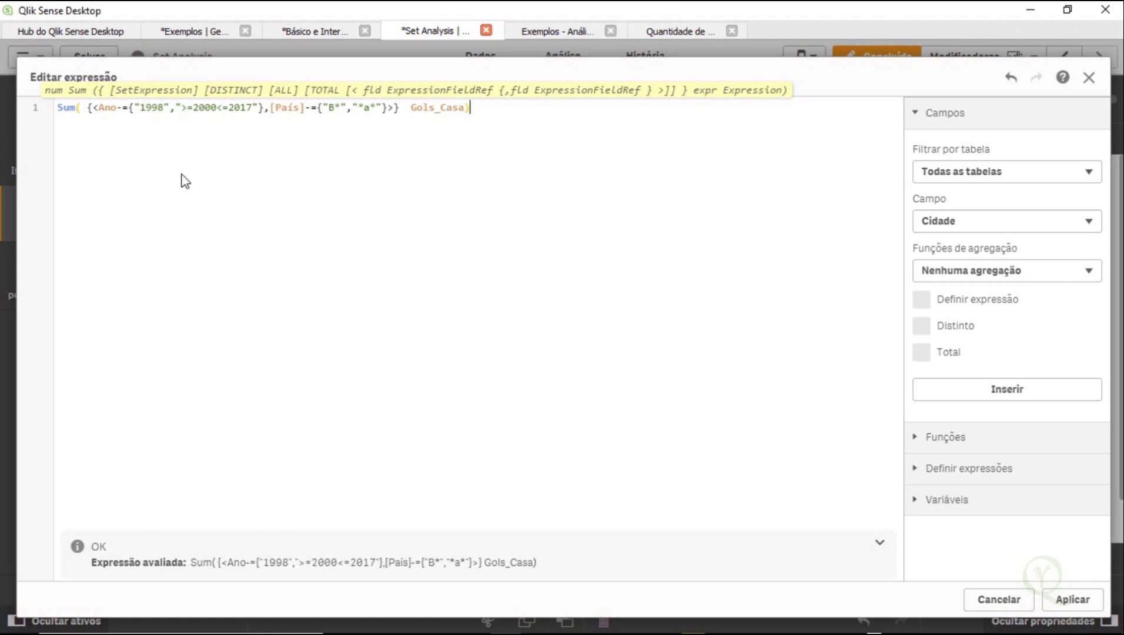
double_click(155, 109)
left_click_drag(206, 110, 241, 112)
left_click(376, 109)
left_click(1072, 600)
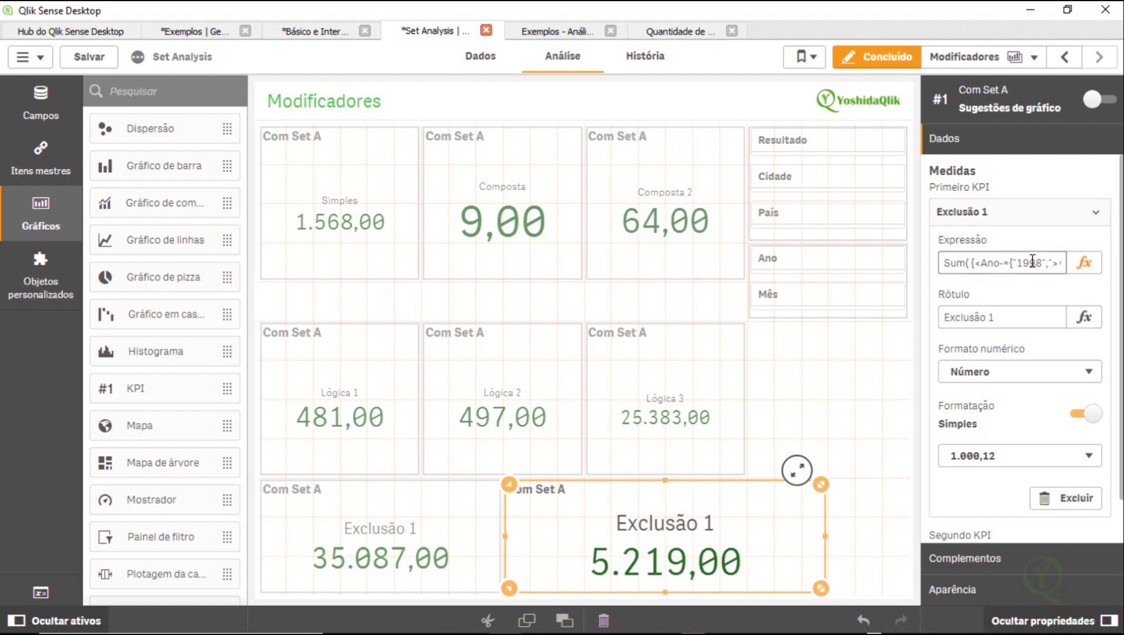
Relabel the second exclusion KPI's measure as "Exclusão 2".
left_click(829, 403)
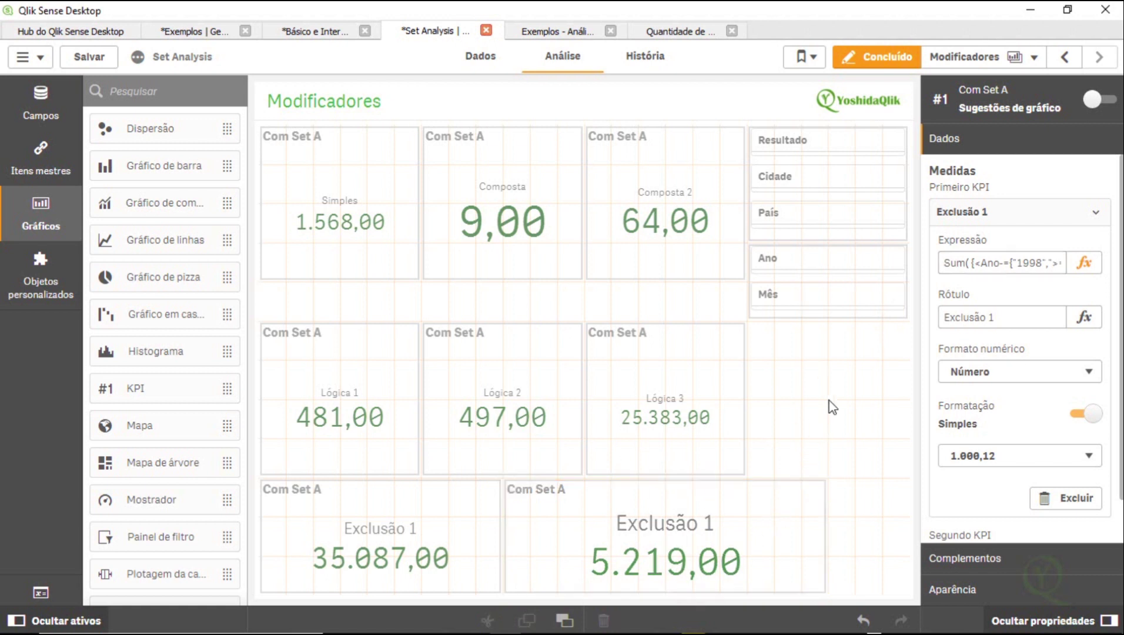
left_click(779, 558)
left_click(1006, 317)
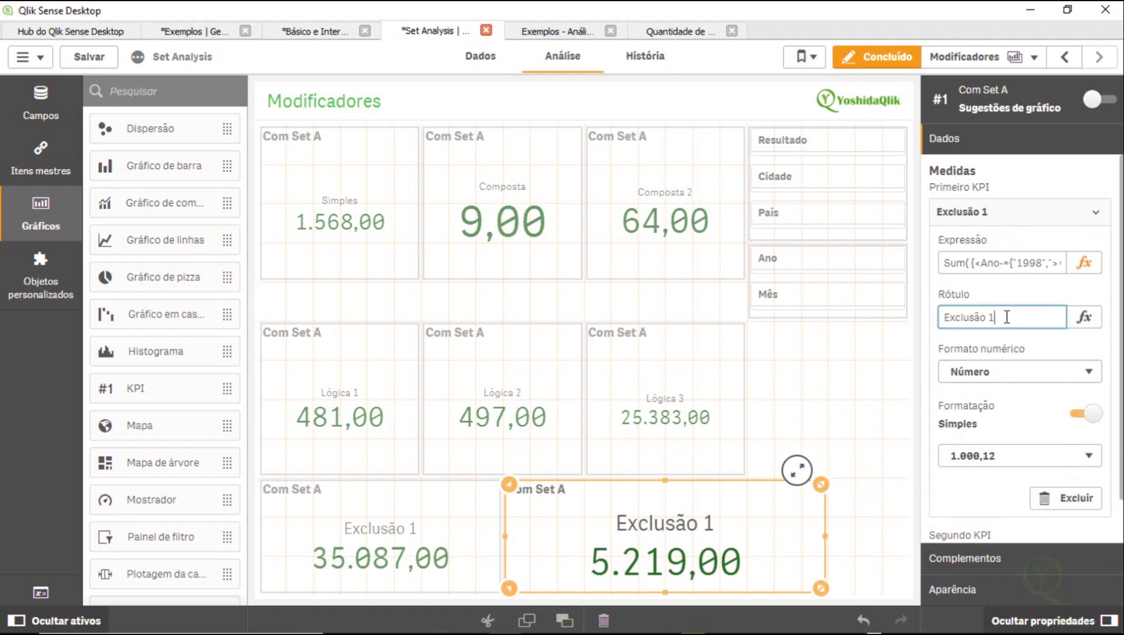
key("Return")
left_click(844, 438)
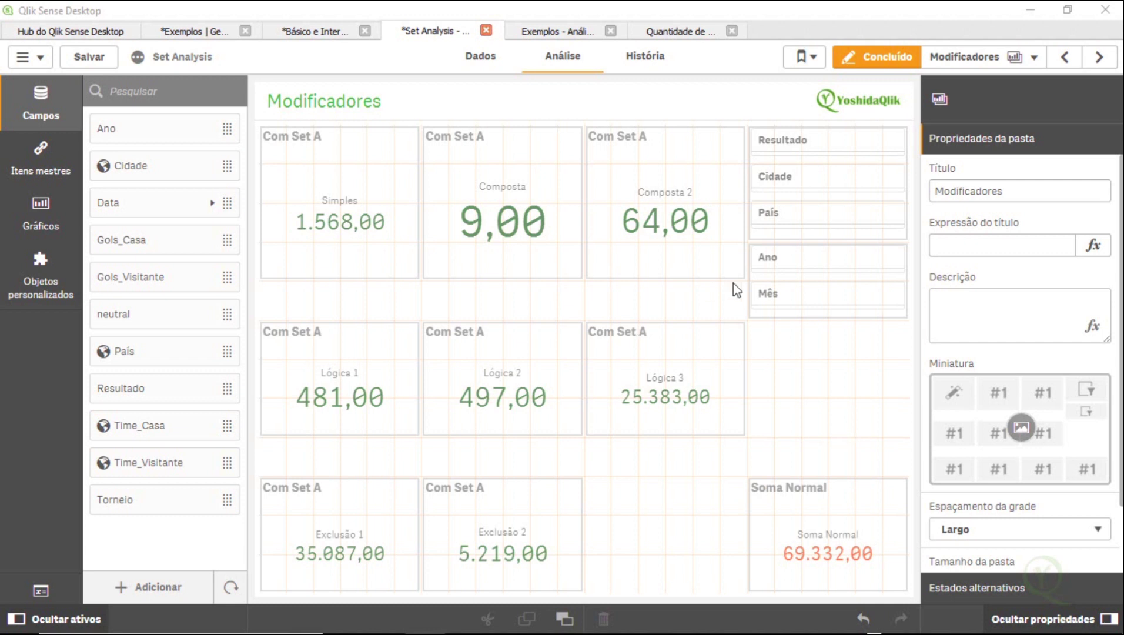
Duplicate the Exclusão 2 KPI into the empty space before the Soma Normal KPI.
left_click(558, 530)
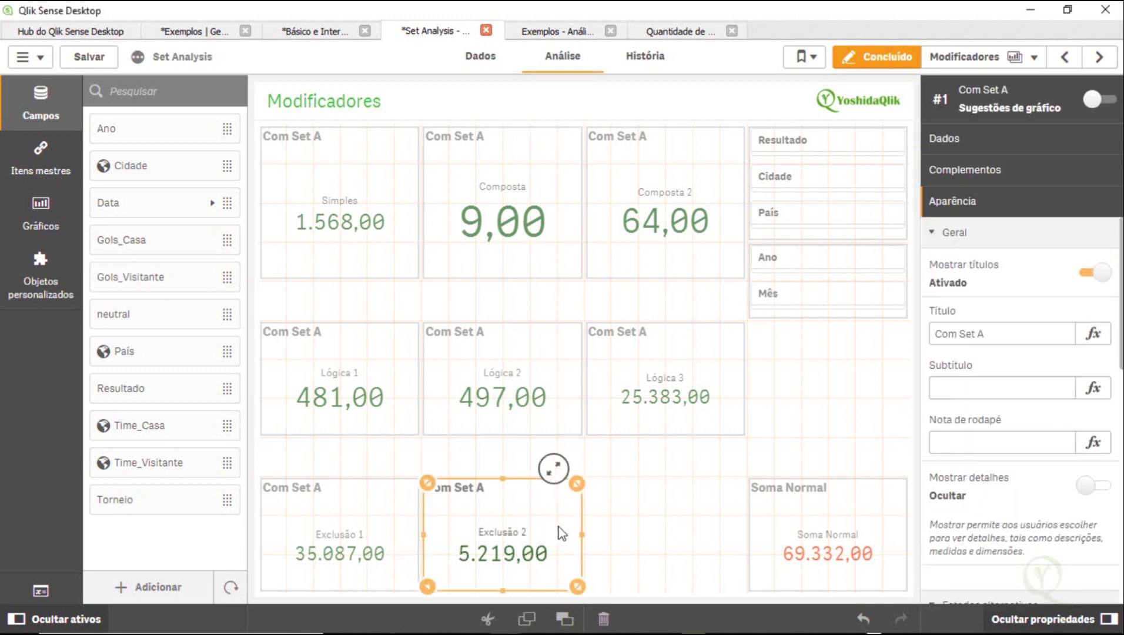
left_click(624, 520)
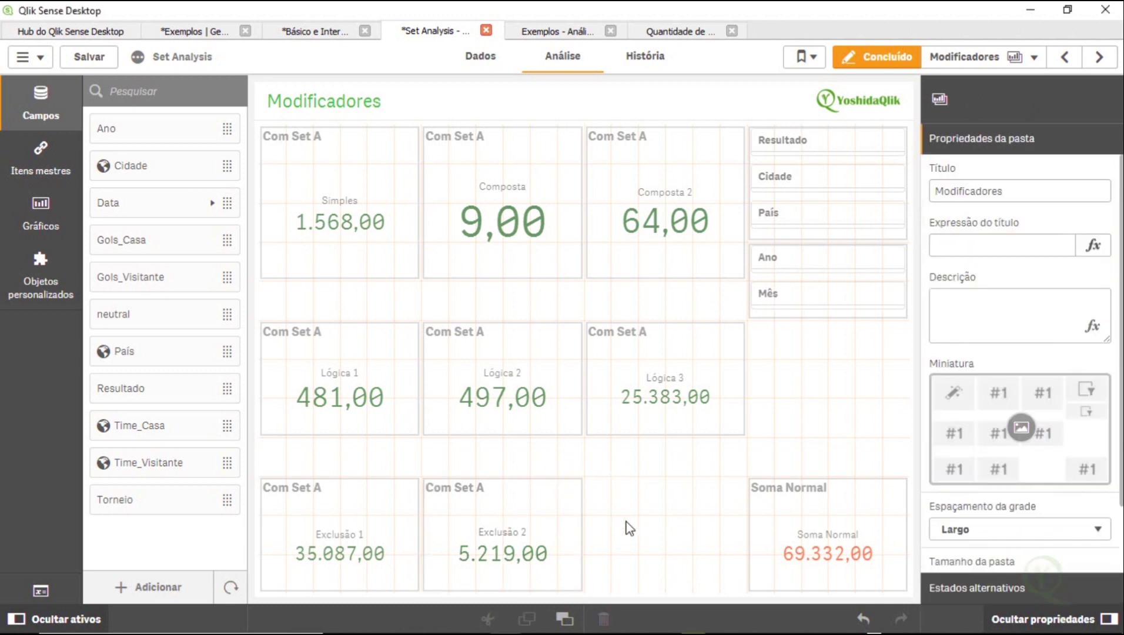
key("ctrl+v")
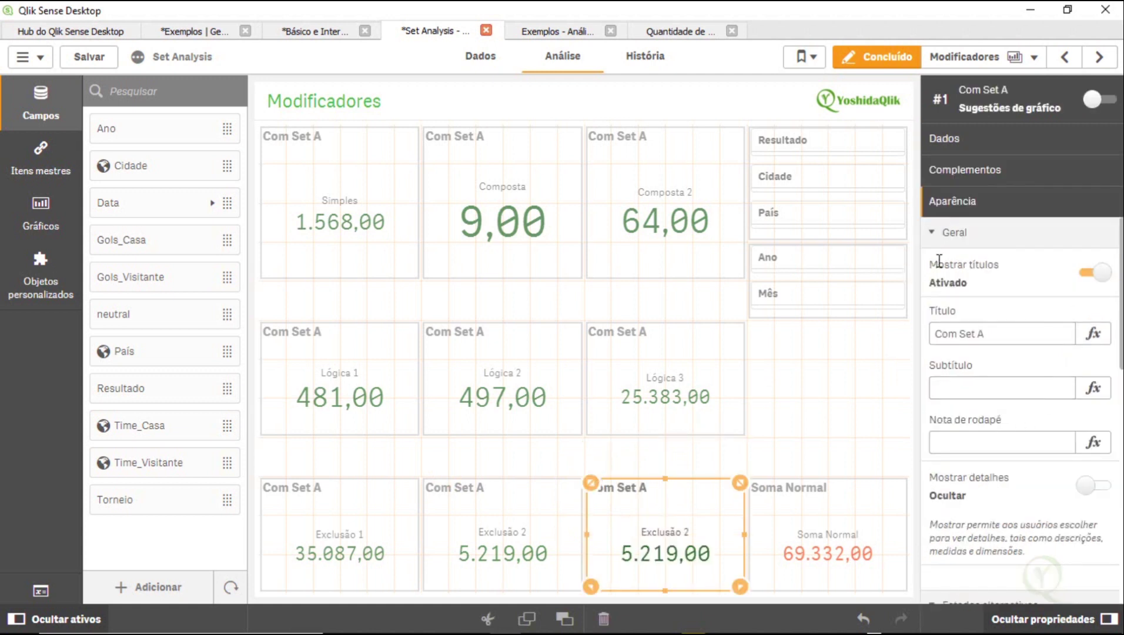
Remove the minus signs from the Ano and País modifiers in the new copy's expression so both use a plain =.
left_click(983, 147)
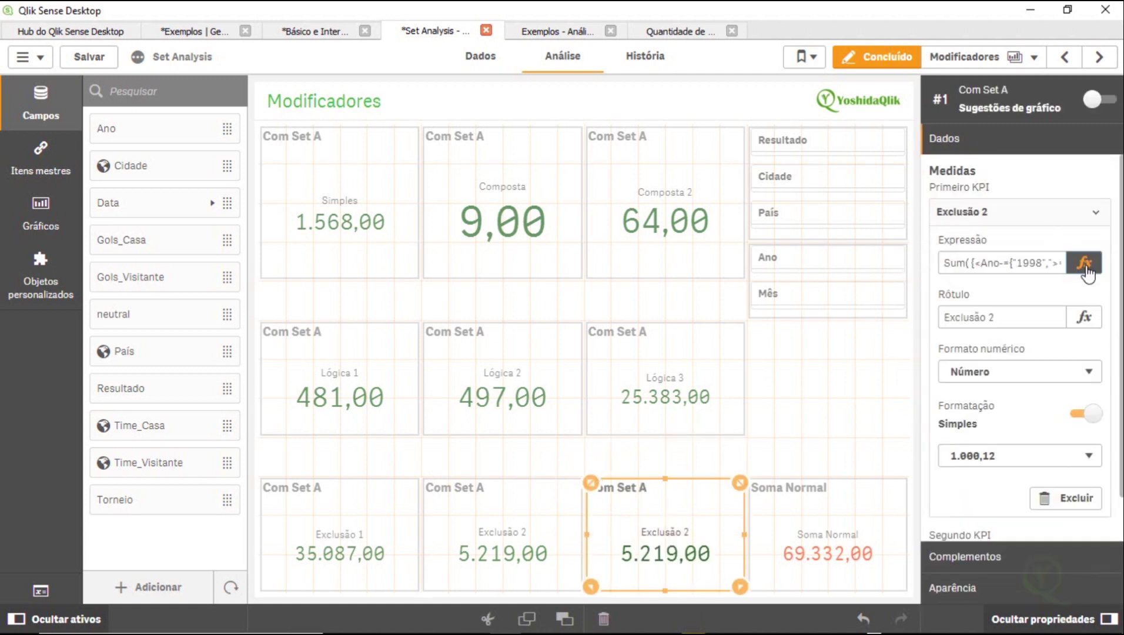
left_click(1084, 262)
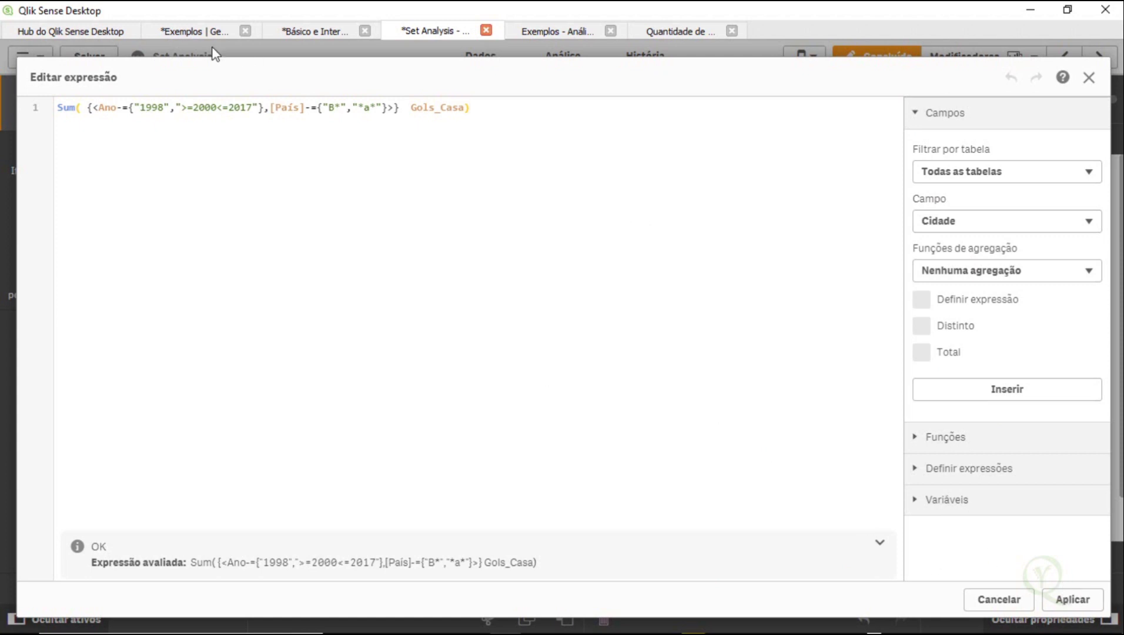
left_click(115, 108)
key("Delete")
key("Right")
key("Right")
key("Right")
key("Right")
key("Right")
key("Right")
key("Right")
key("Right")
key("Right")
key("Right")
key("Right")
key("Right")
key("Right")
key("Right")
key("Right")
key("Right")
key("Right")
key("Right")
key("Right")
key("Right")
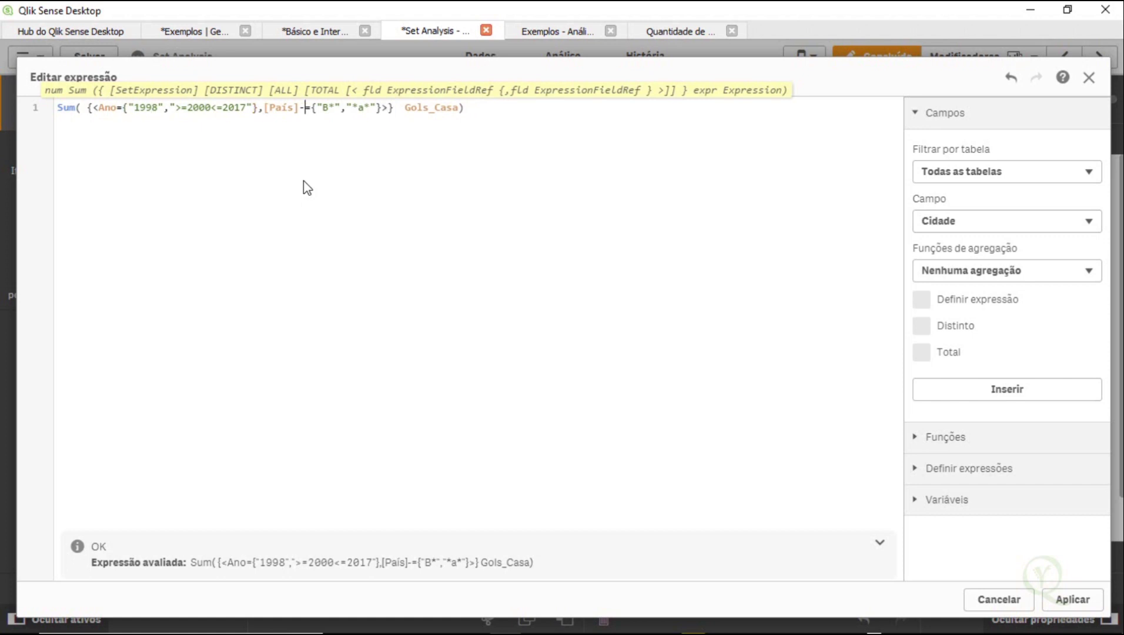
key("BackSpace")
left_click(1071, 599)
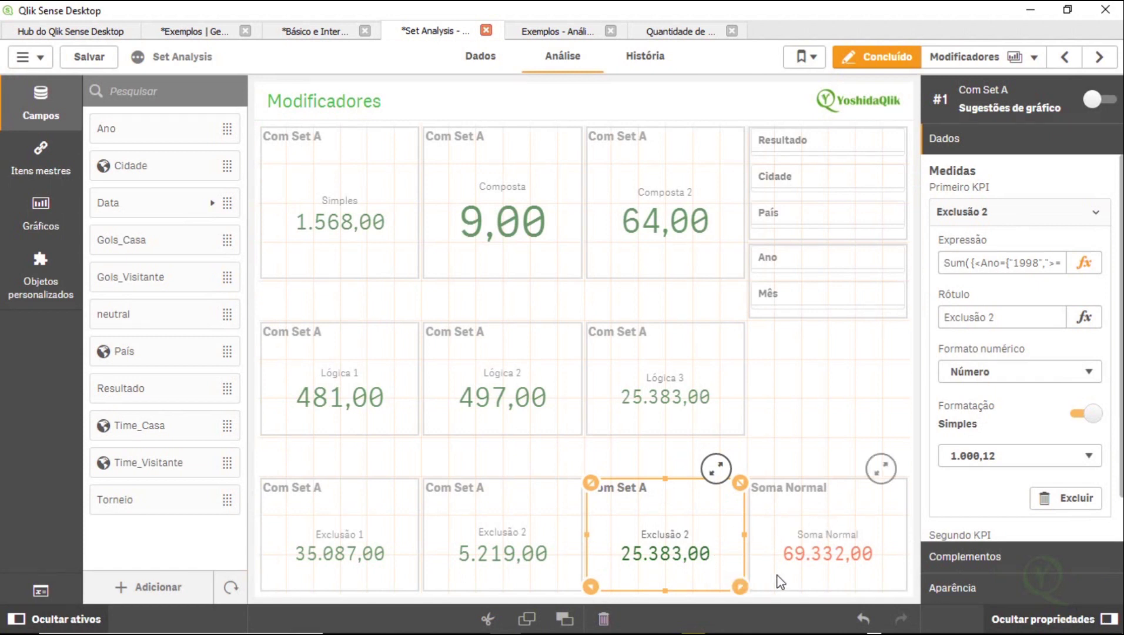
Exclude the whole set in the new copy's expression by inserting a minus before the opening < of the modifiers, and apply it.
left_click(826, 560)
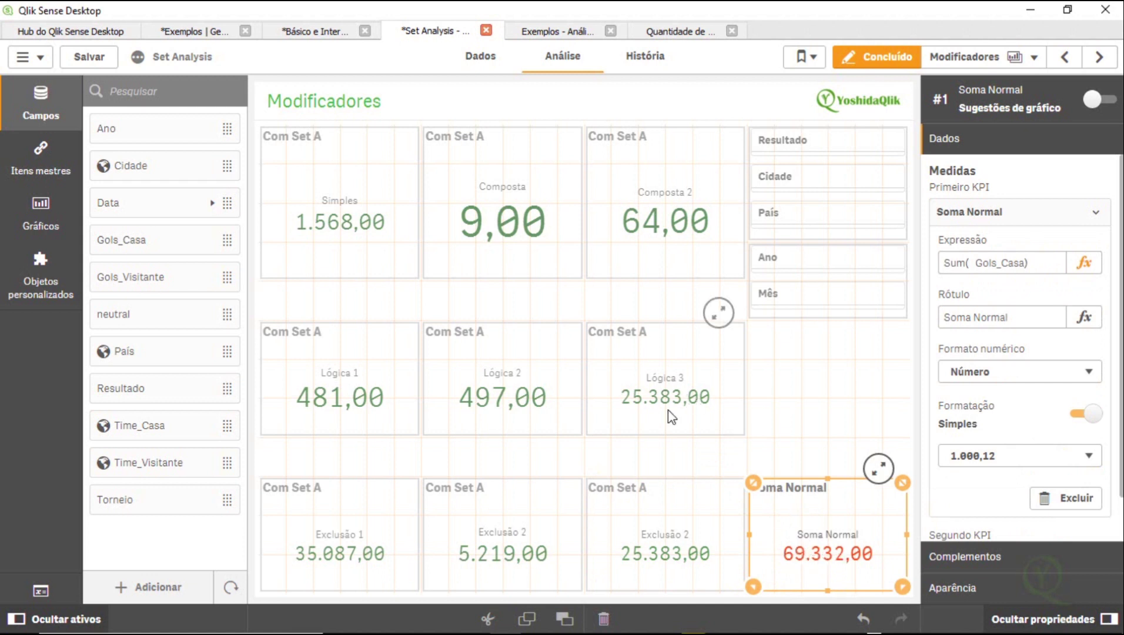
left_click(650, 579)
left_click(1085, 263)
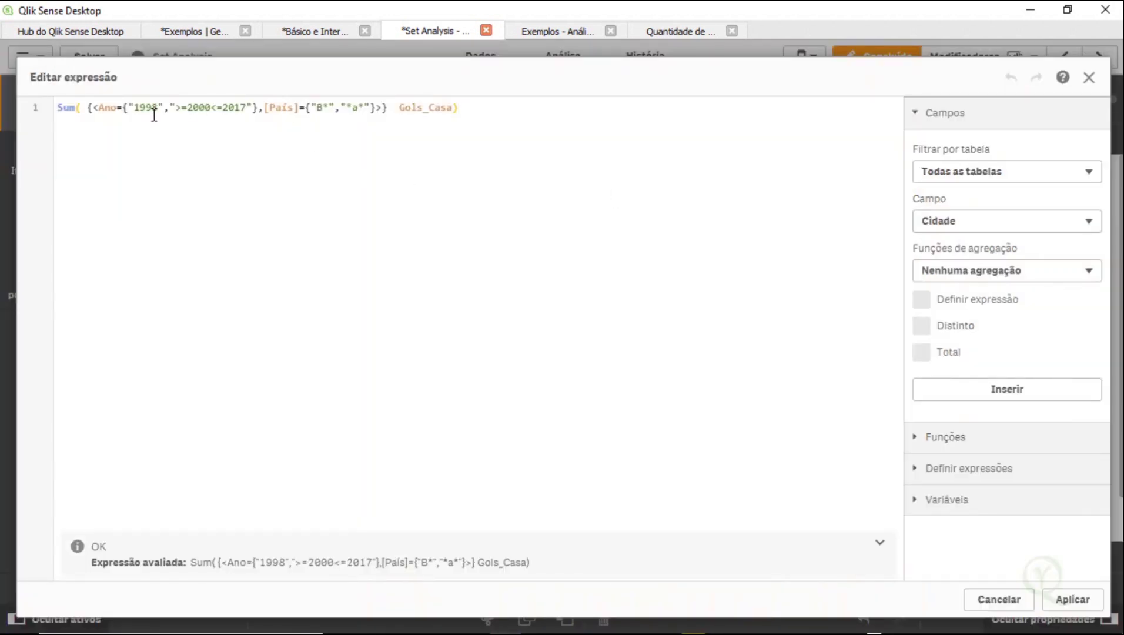
left_click(322, 107)
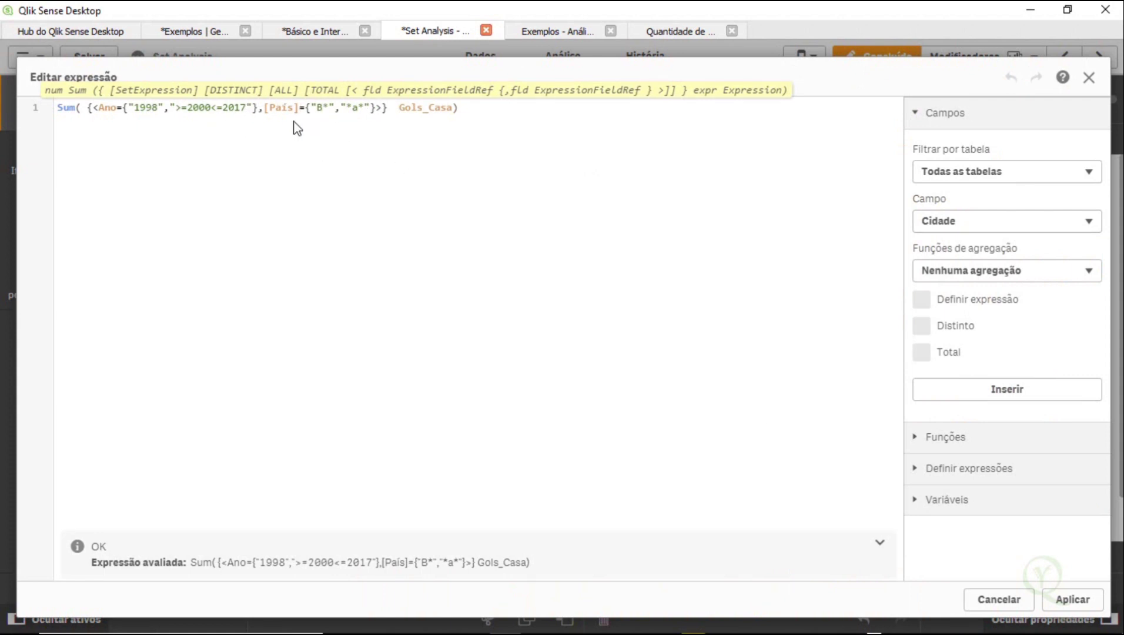
left_click(1073, 600)
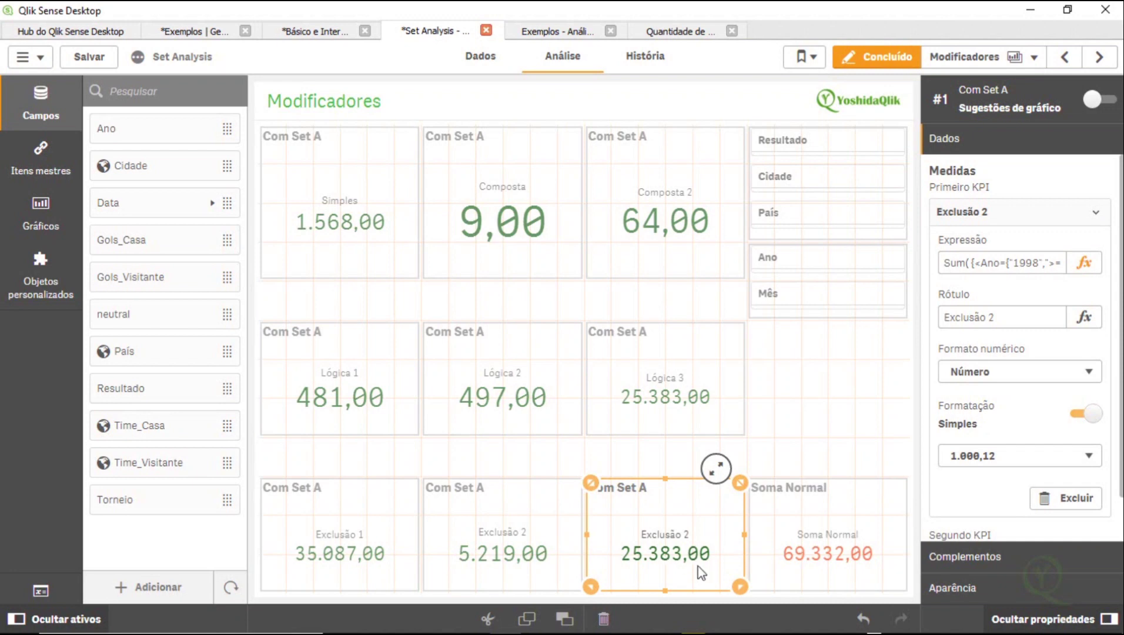
left_click(1084, 262)
left_click(89, 107)
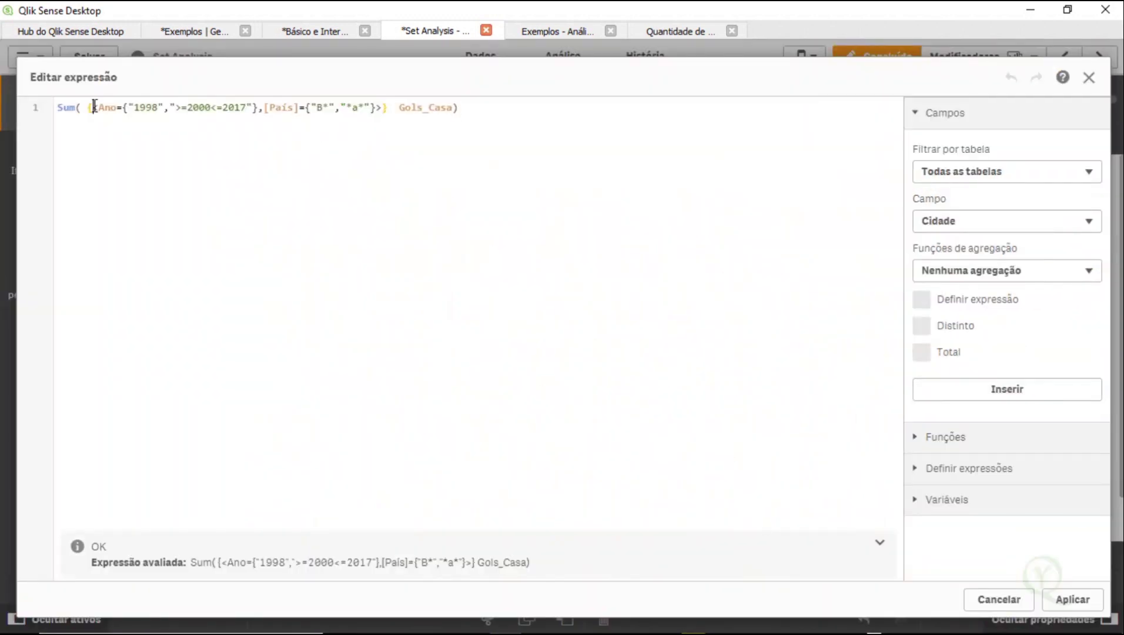
type("-")
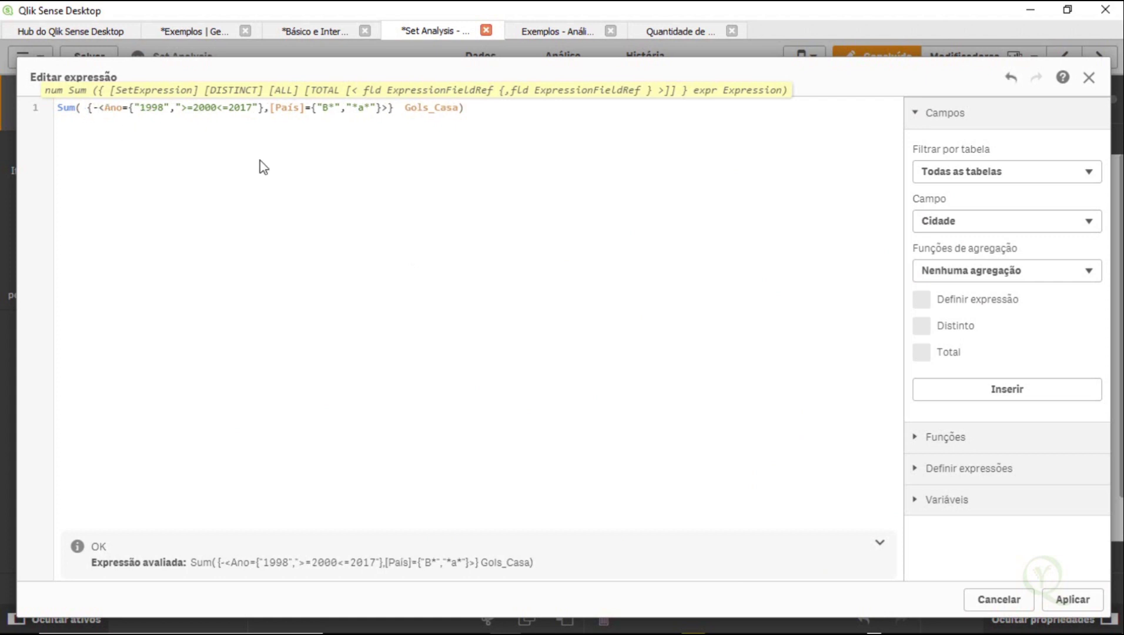
left_click(1084, 601)
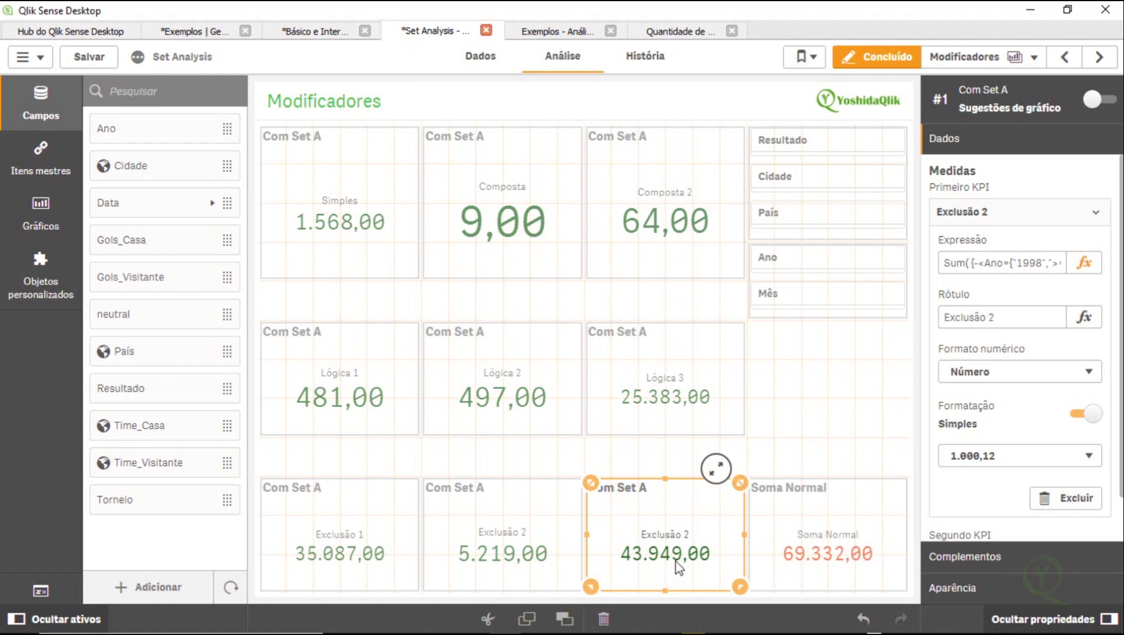
left_click(804, 447)
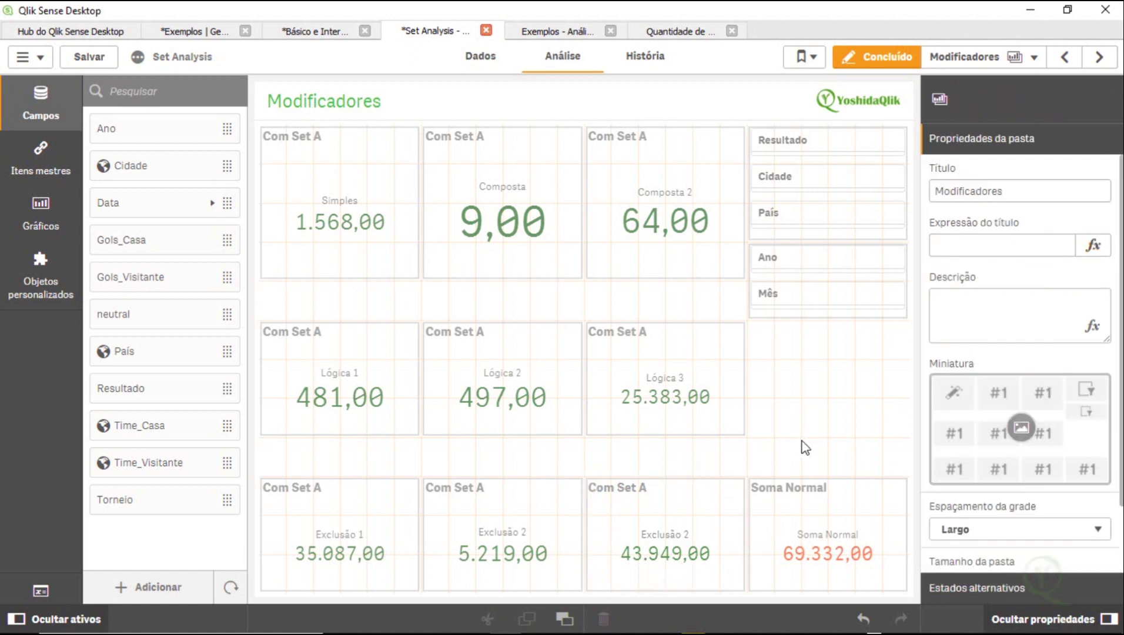
left_click(721, 505)
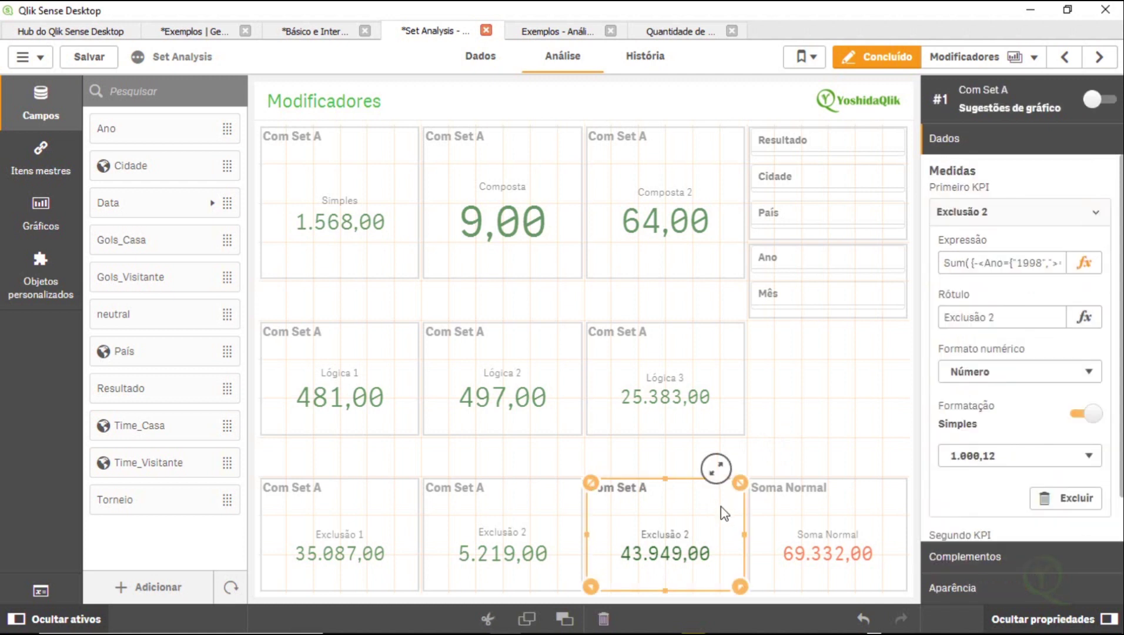